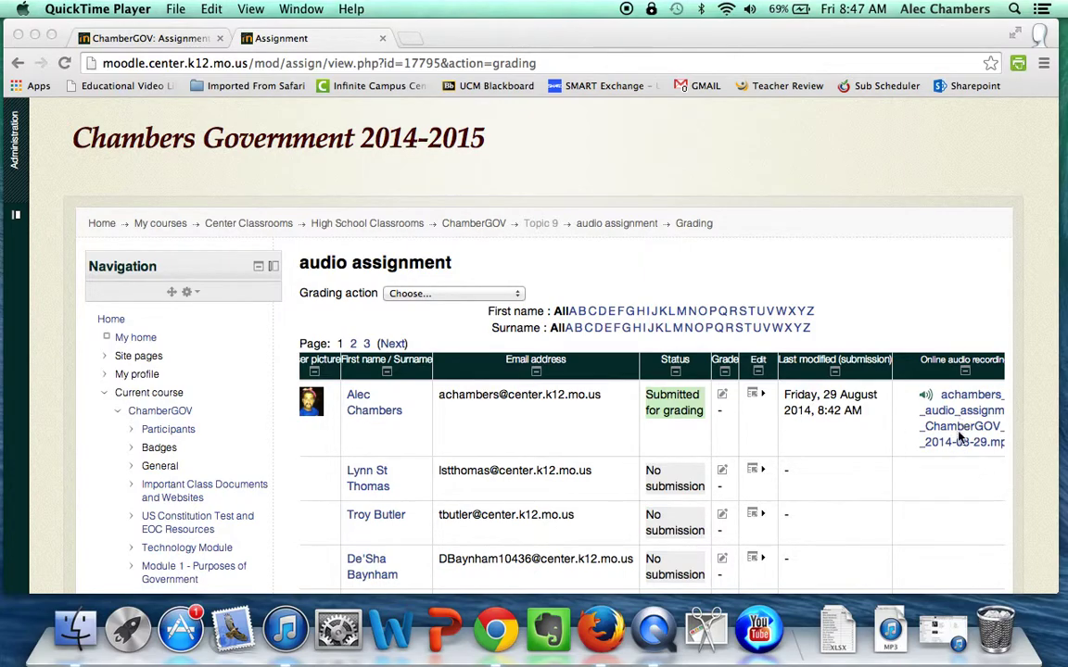
Download the student's submitted .mp3 audio recording and open it in iTunes
click(960, 468)
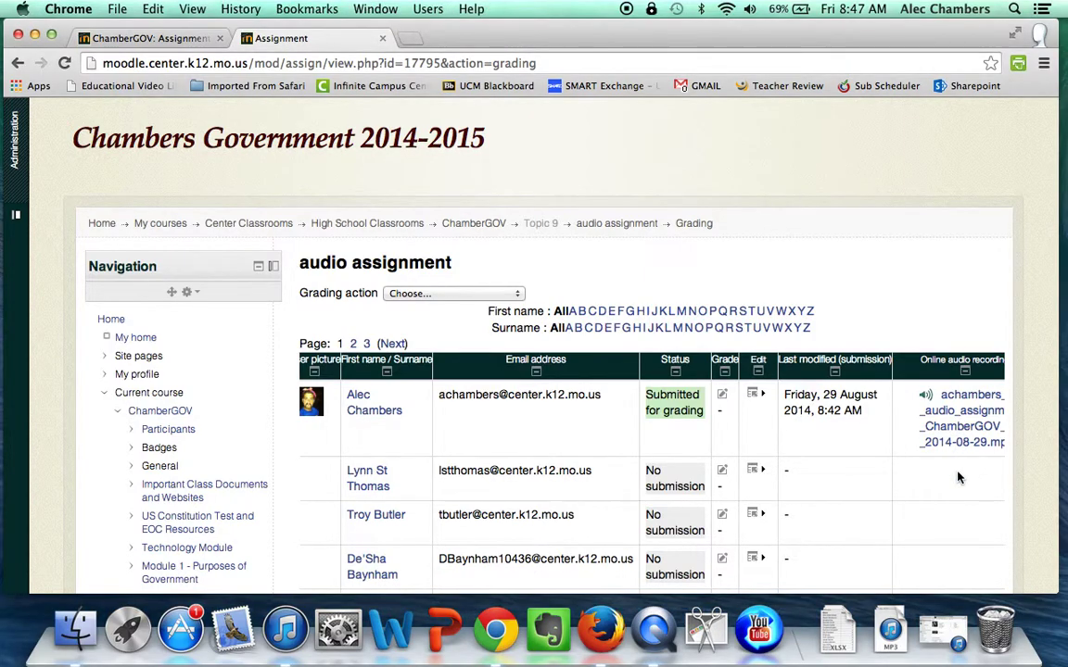
click(985, 427)
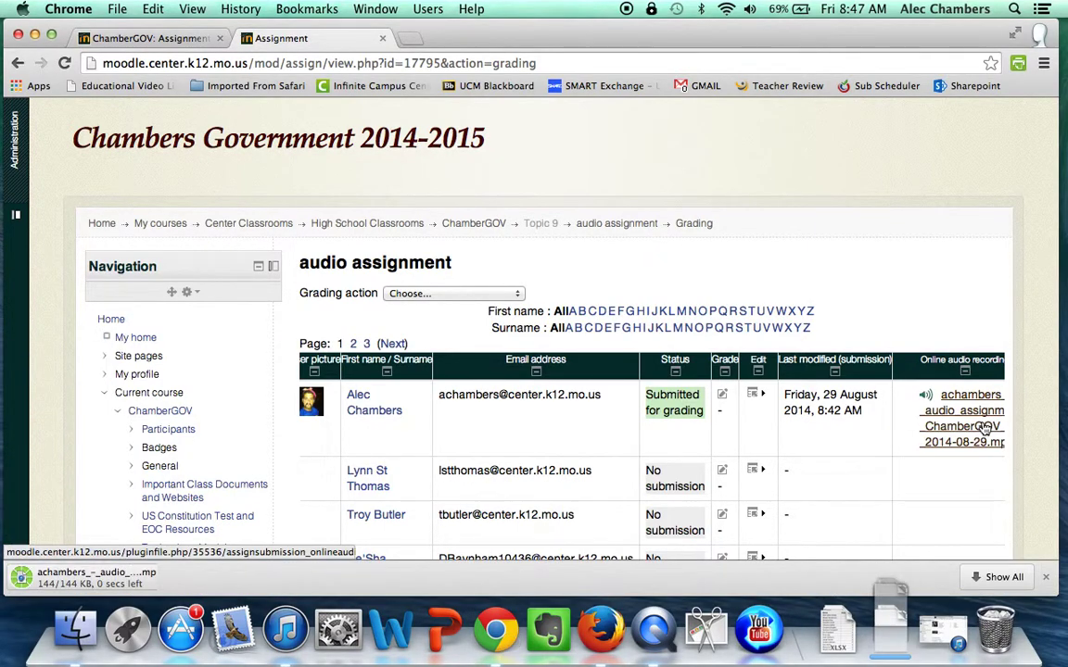
click(96, 577)
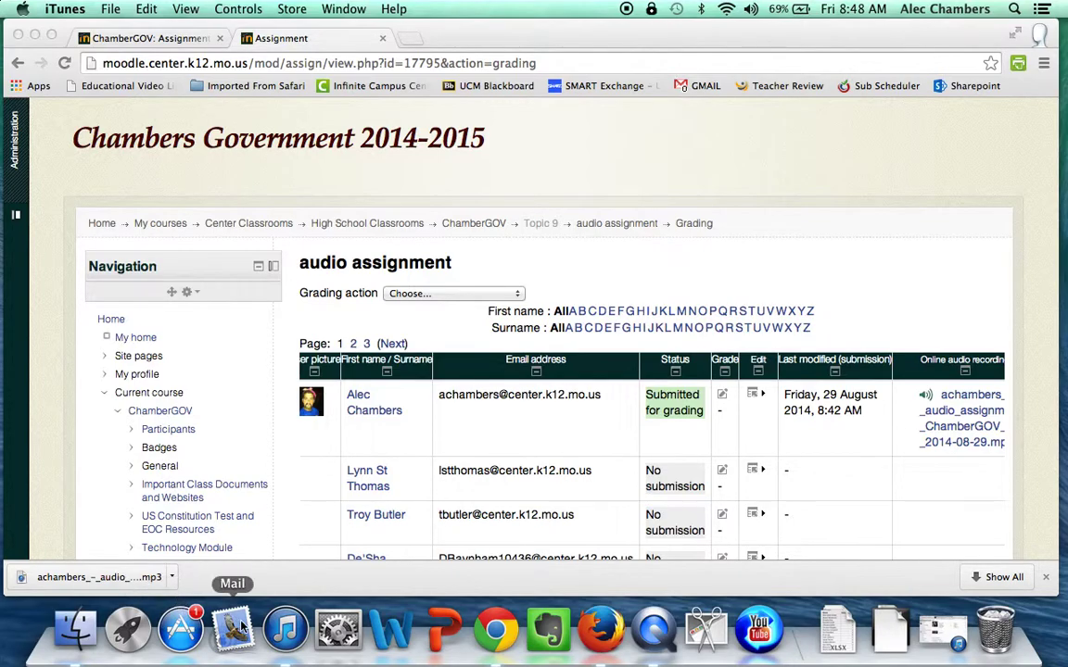
Pause 'Rumour Has It' in iTunes and minimize the iTunes window
click(286, 630)
click(115, 44)
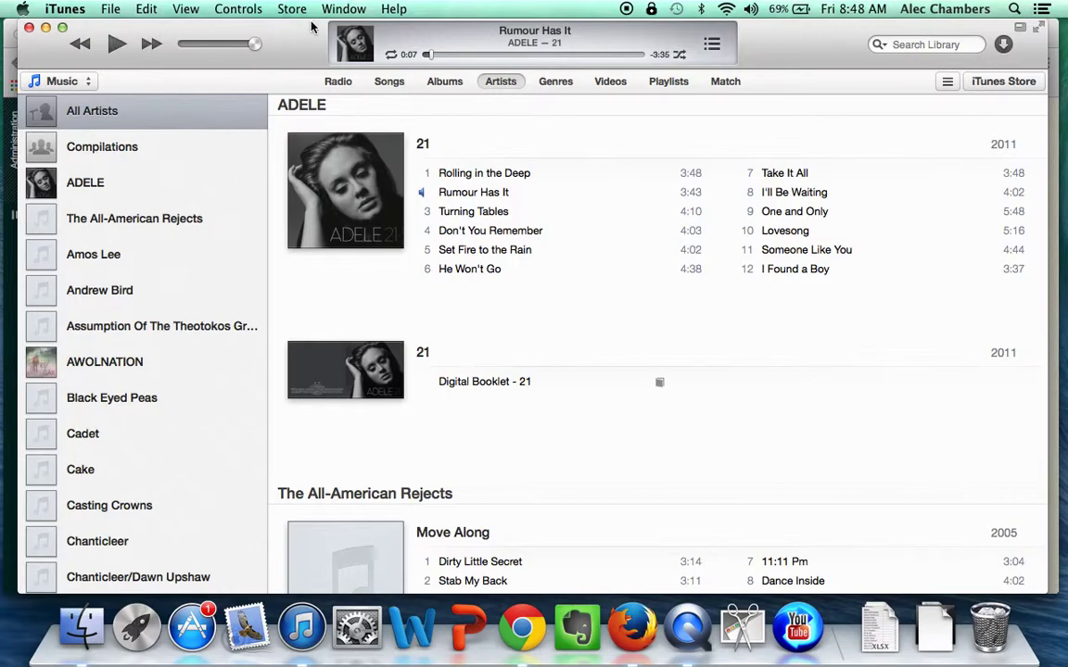
key(super+m)
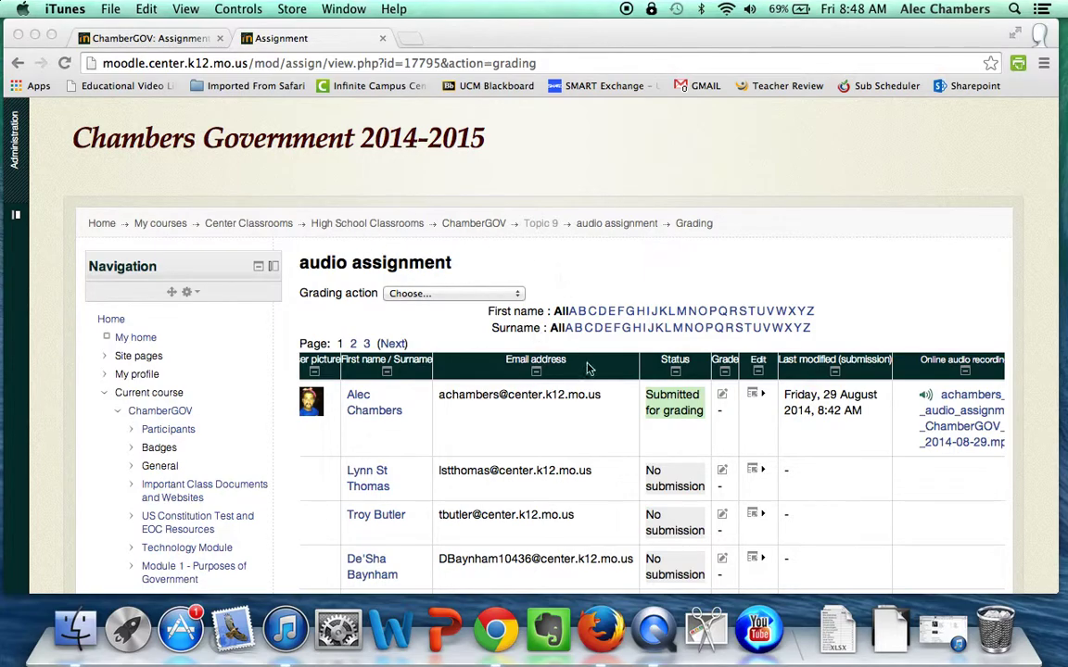
Return to the ChamberGOV course and choose Assignment from Topic 9's Add an activity list
click(148, 229)
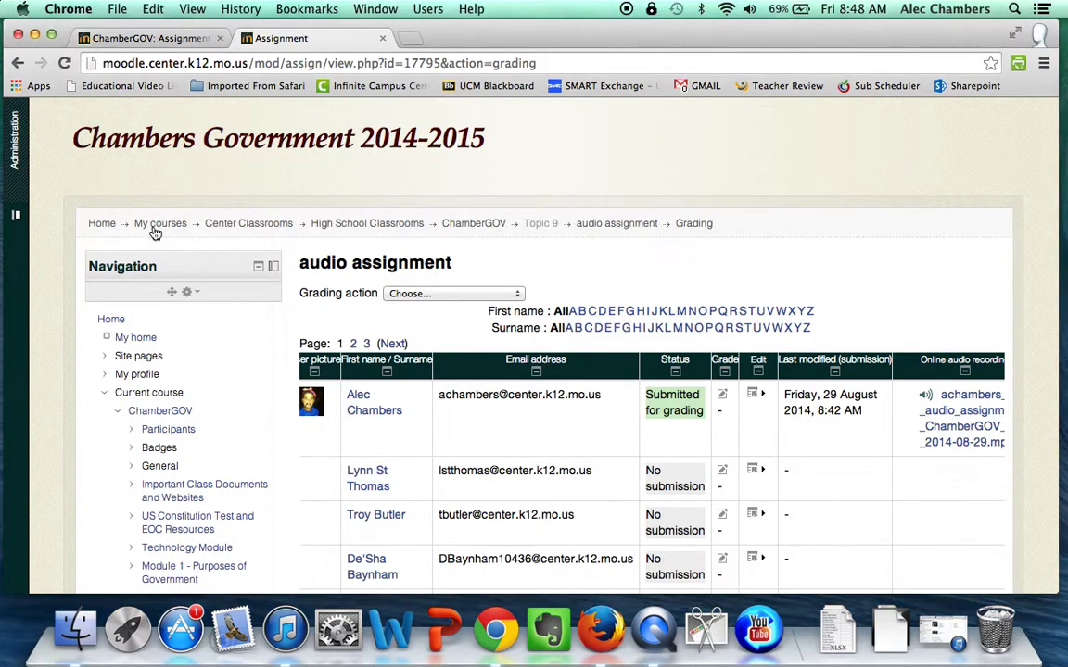
click(466, 226)
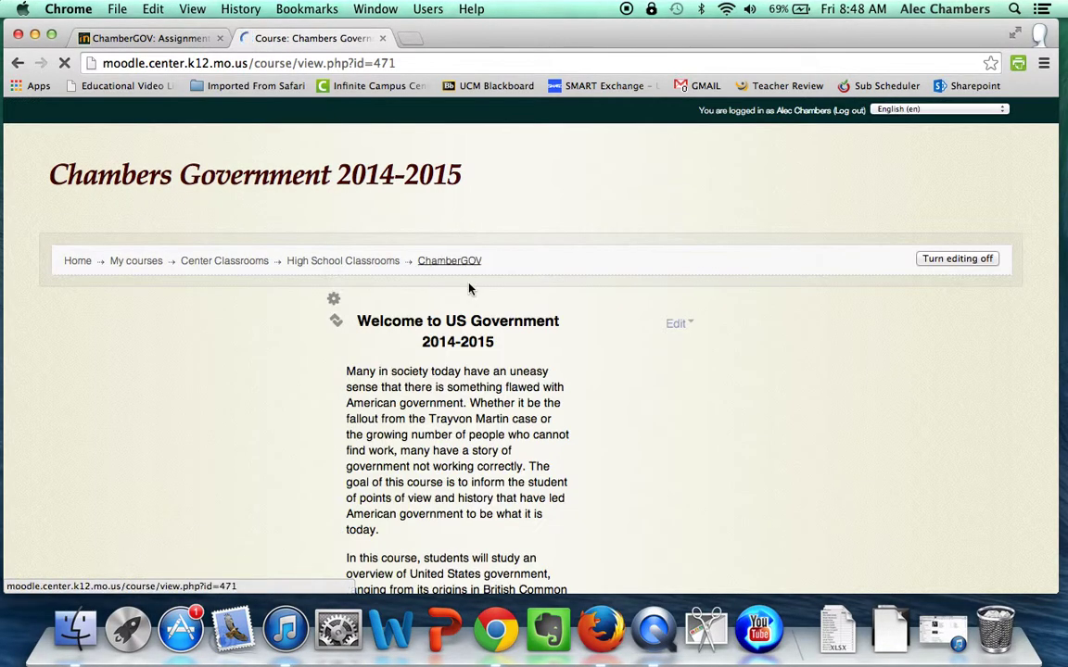
scroll(482, 417, down, 15)
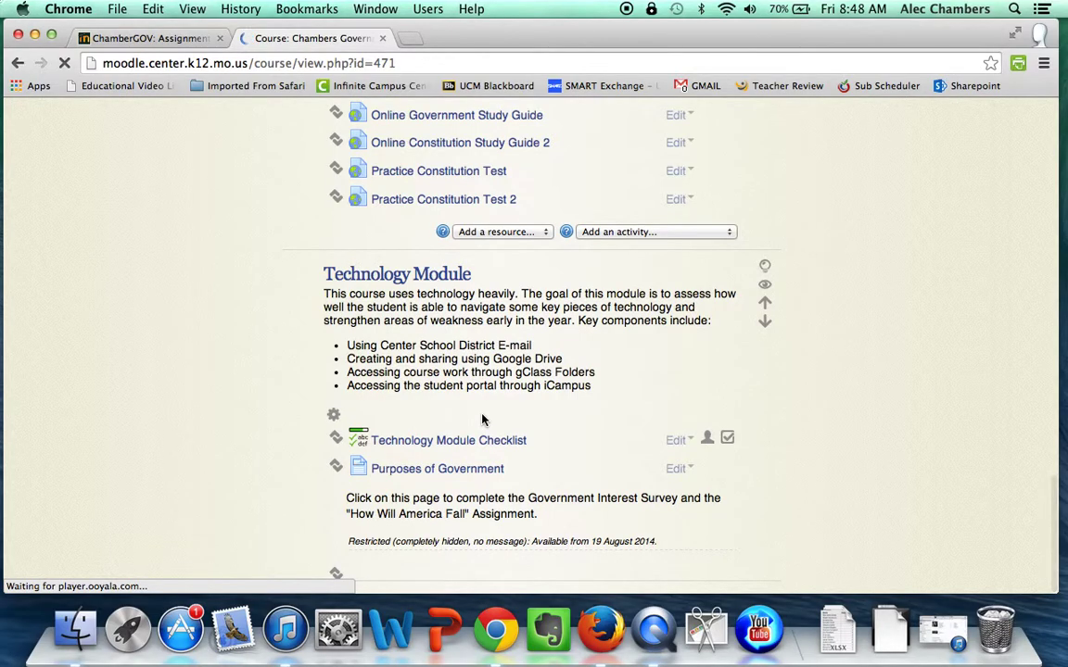
scroll(482, 420, down, 3)
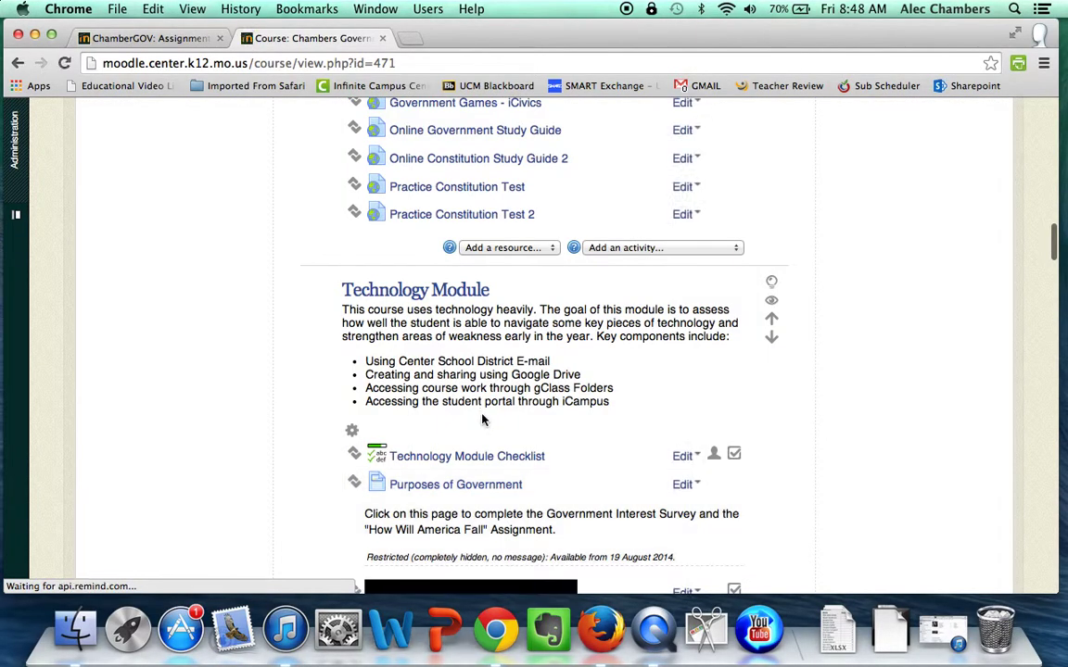
scroll(484, 417, down, 10)
scroll(773, 434, down, 10)
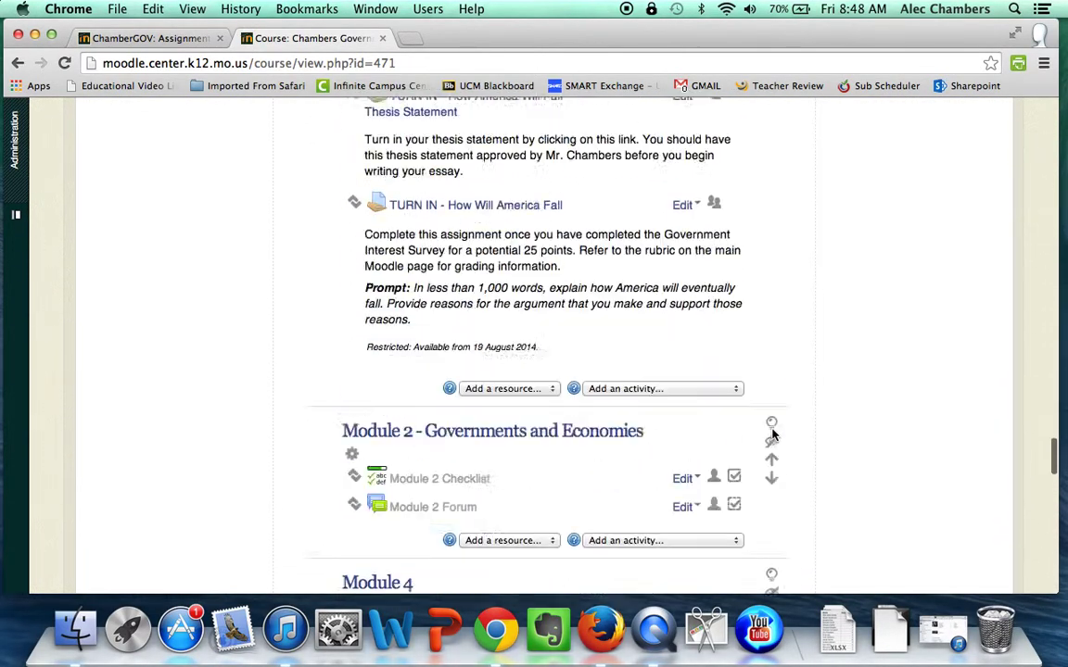
scroll(648, 412, down, 5)
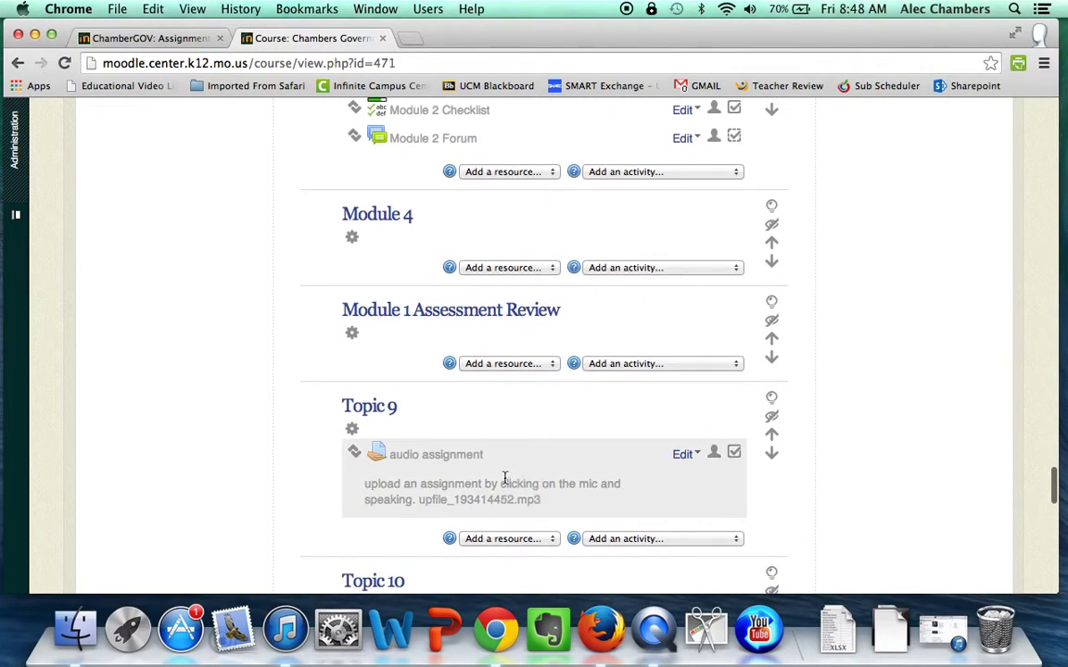
click(644, 539)
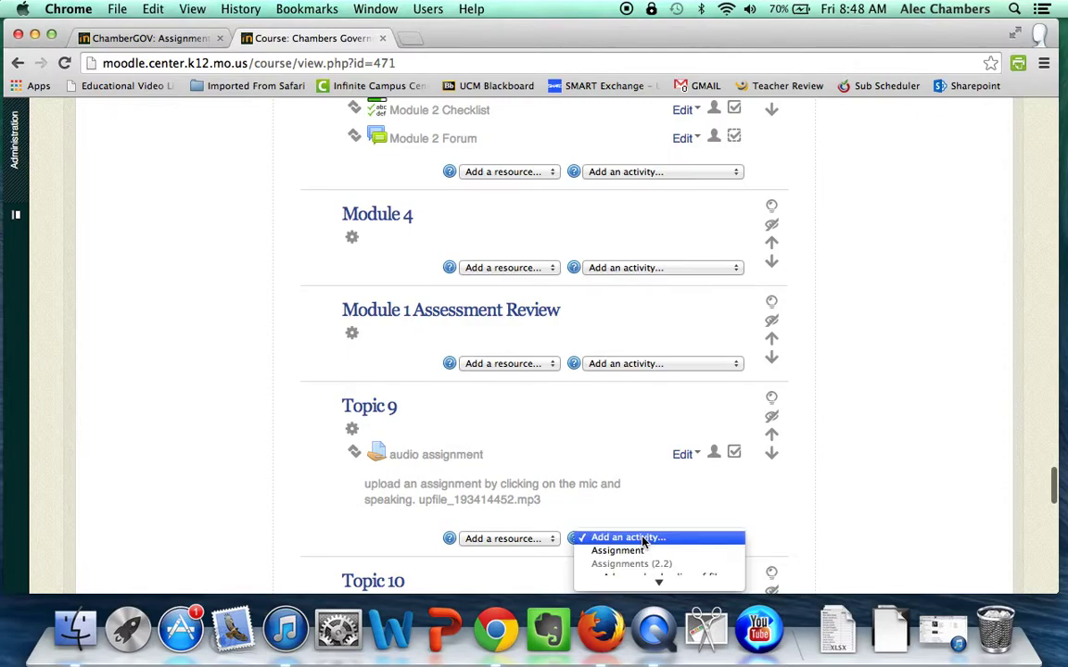
scroll(644, 540, down, 5)
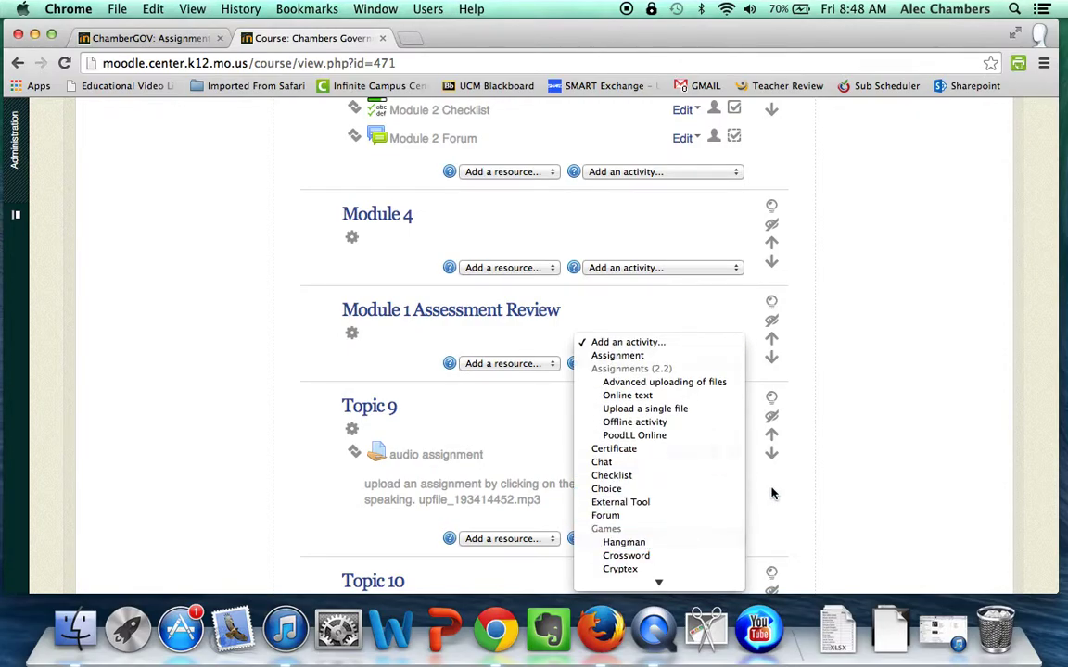
click(663, 357)
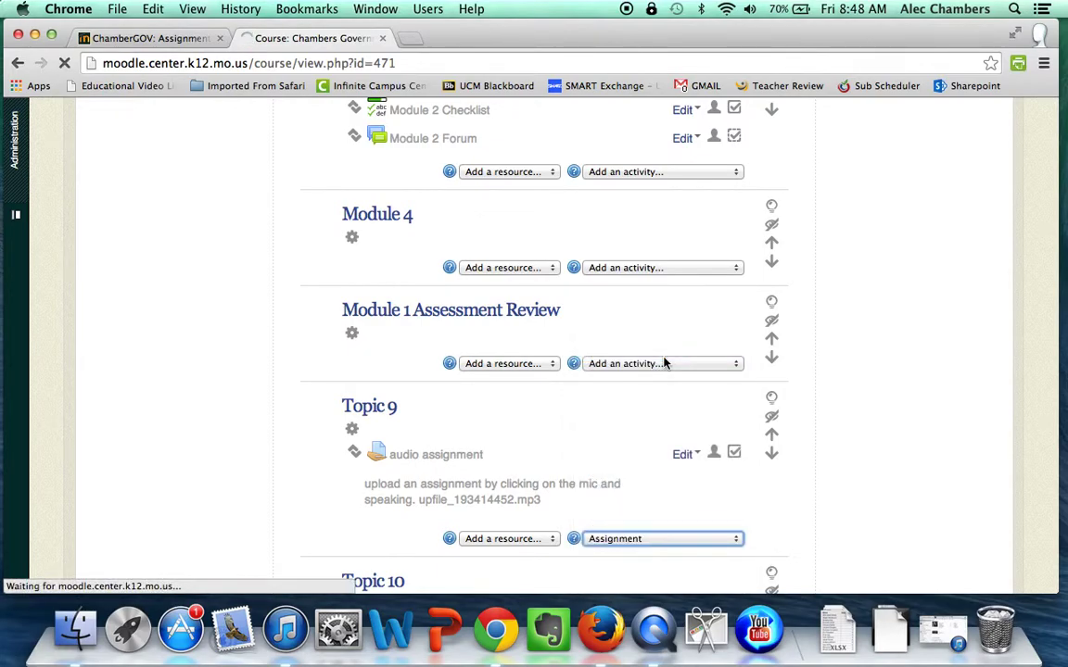
Enter the name 'Test Audio Assignment' and the description 'Instructions for audio.'
click(648, 375)
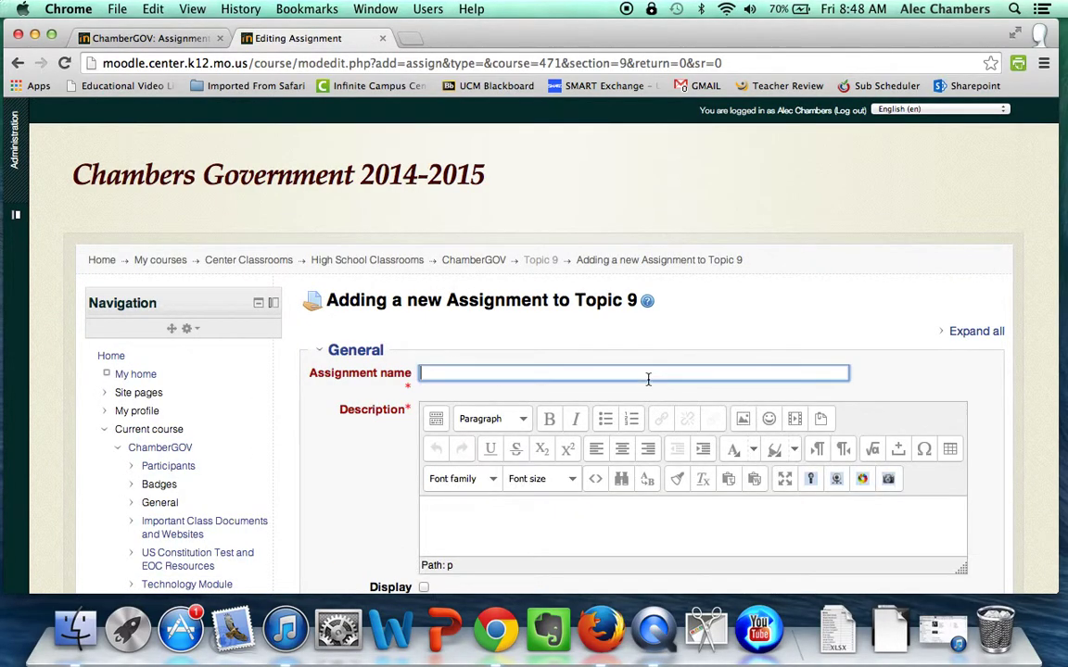
text(Test Audio Assignment)
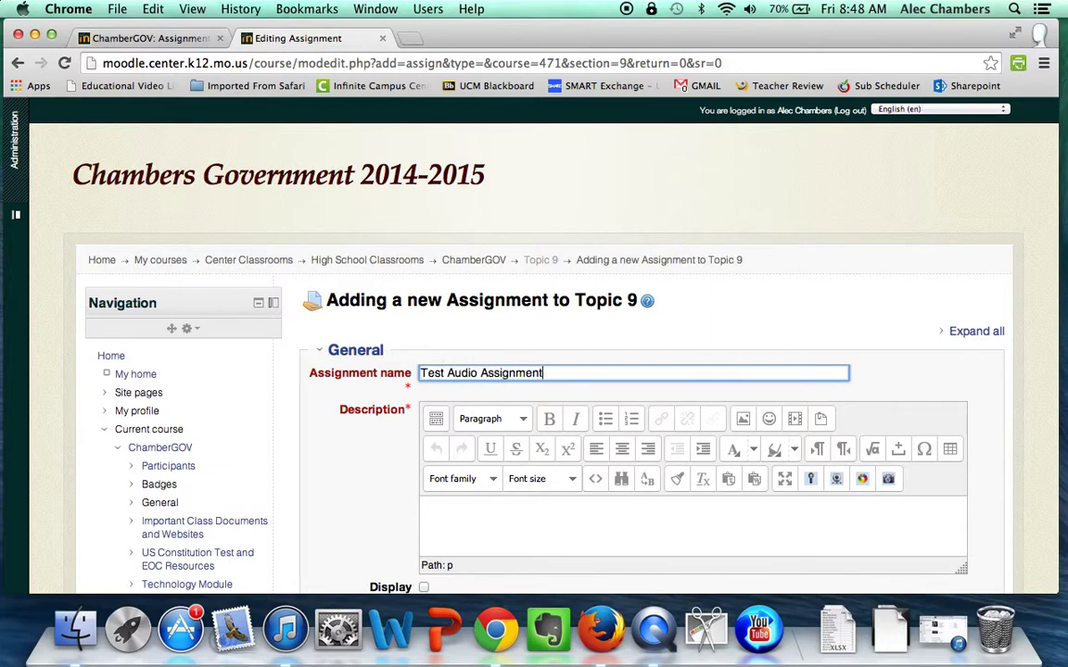
click(626, 507)
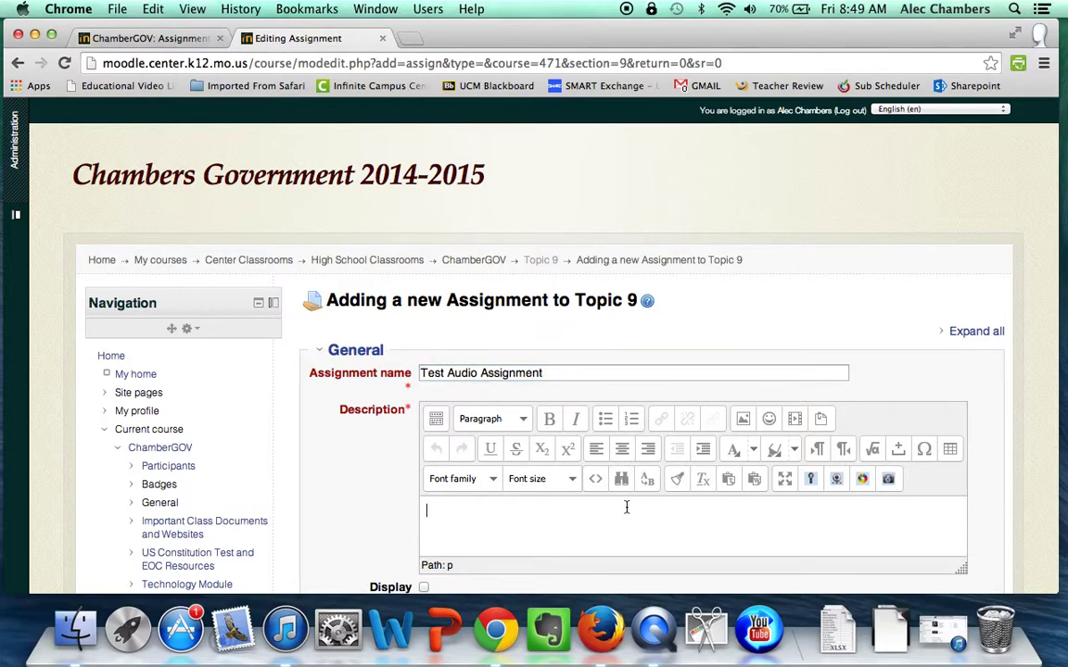
text(Instruction for)
key(BackSpace)
key(BackSpace)
key(BackSpace)
key(BackSpace)
key(BackSpace)
text(s for audio.)
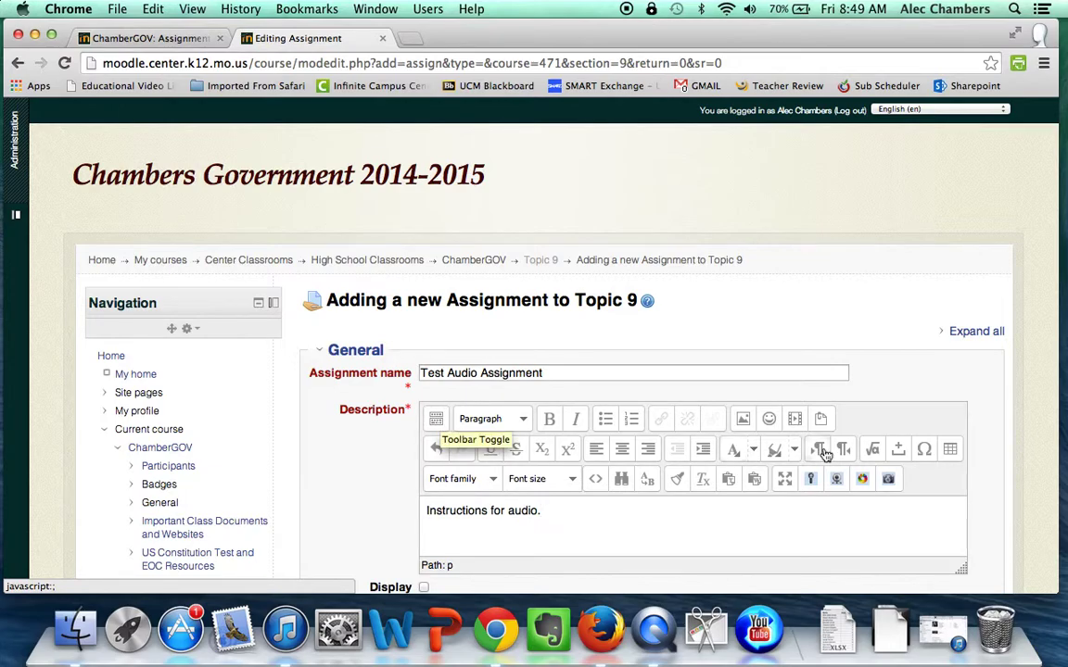
Collapse and re-expand the description editor's extra formatting rows several times
click(435, 423)
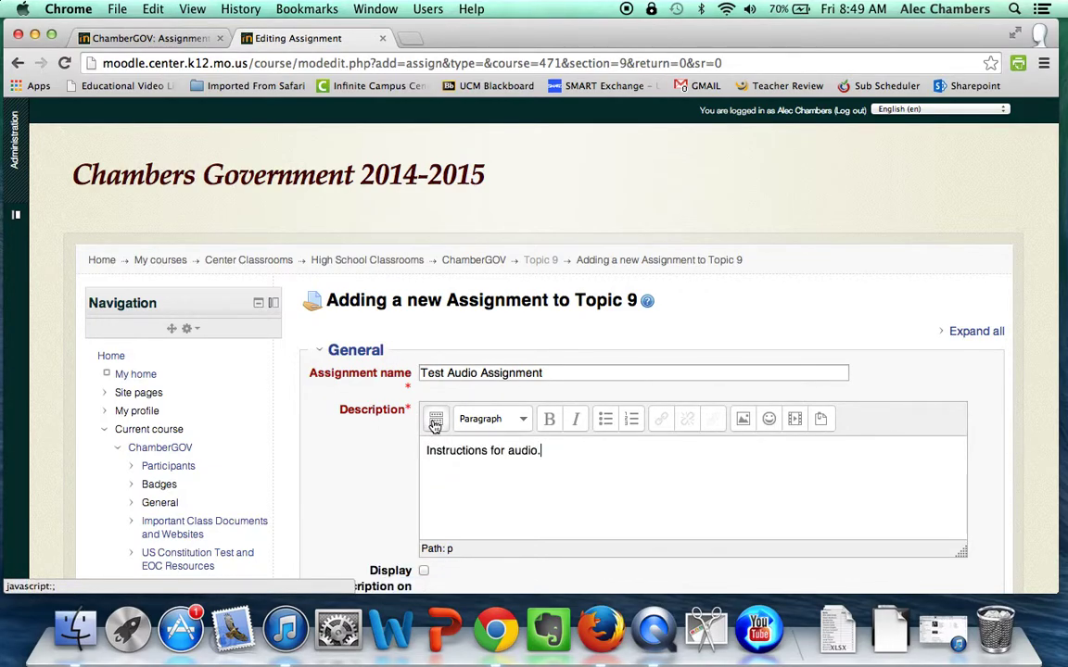
click(435, 423)
click(435, 422)
click(435, 422)
click(435, 422)
click(434, 423)
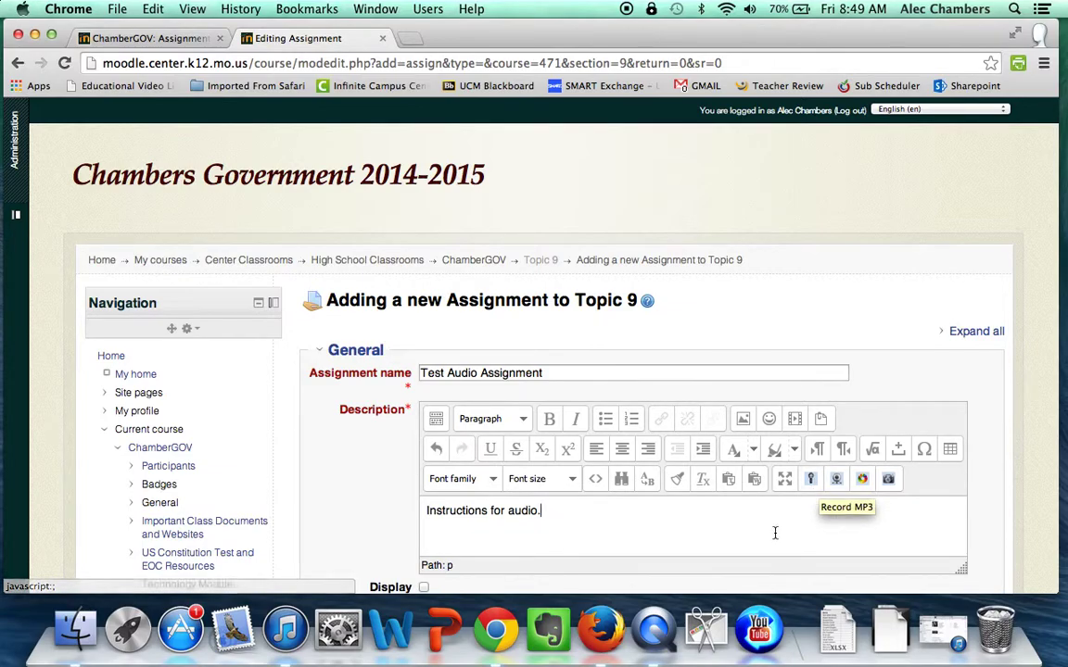
Show the description on the course page and turn off Online PoodLL submissions
scroll(776, 534, down, 3)
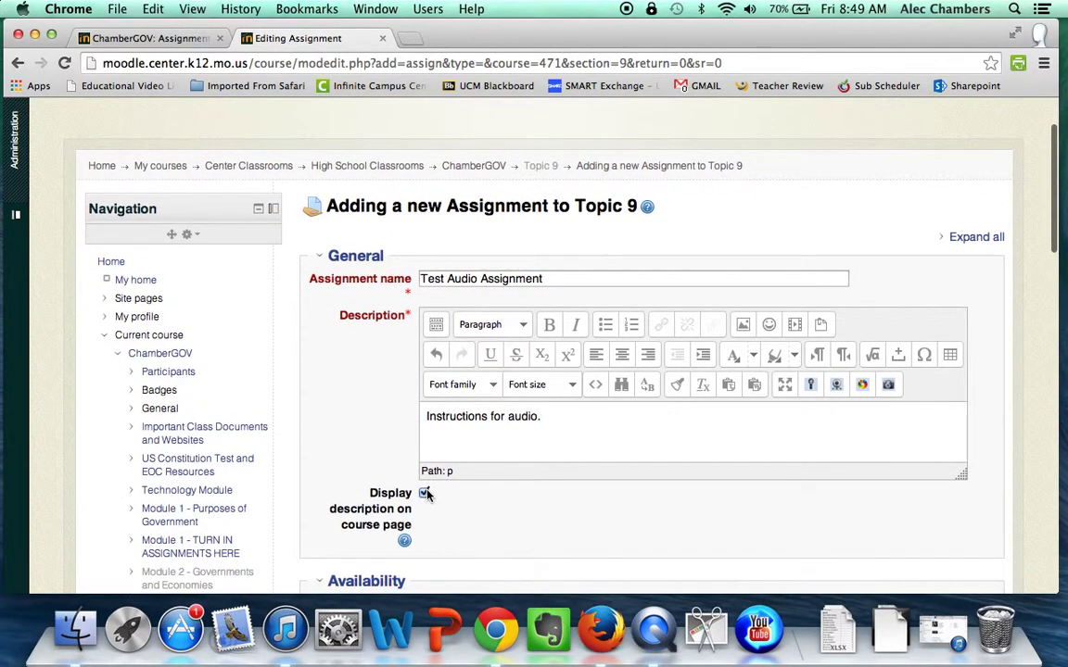
click(423, 500)
scroll(454, 496, down, 1)
scroll(453, 496, down, 8)
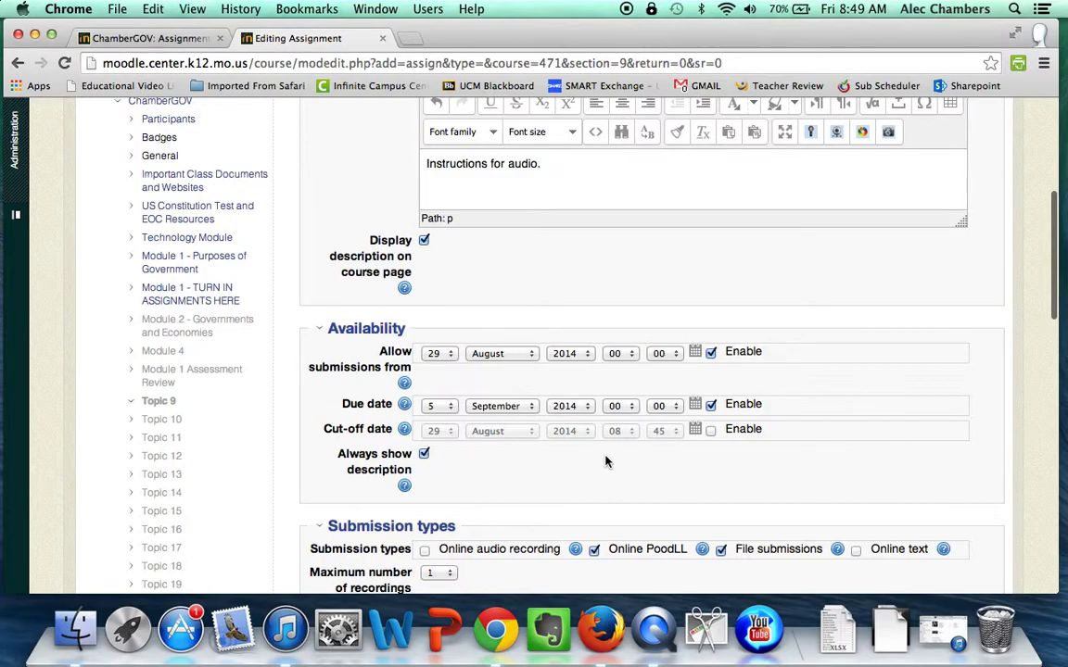
scroll(605, 461, down, 5)
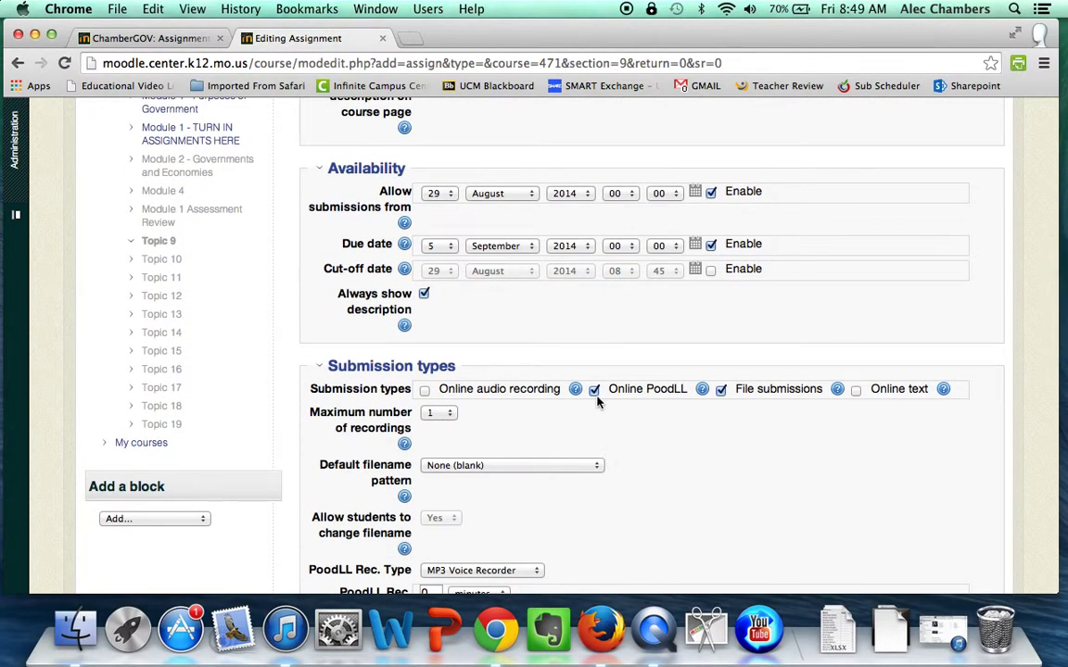
scroll(596, 401, down, 2)
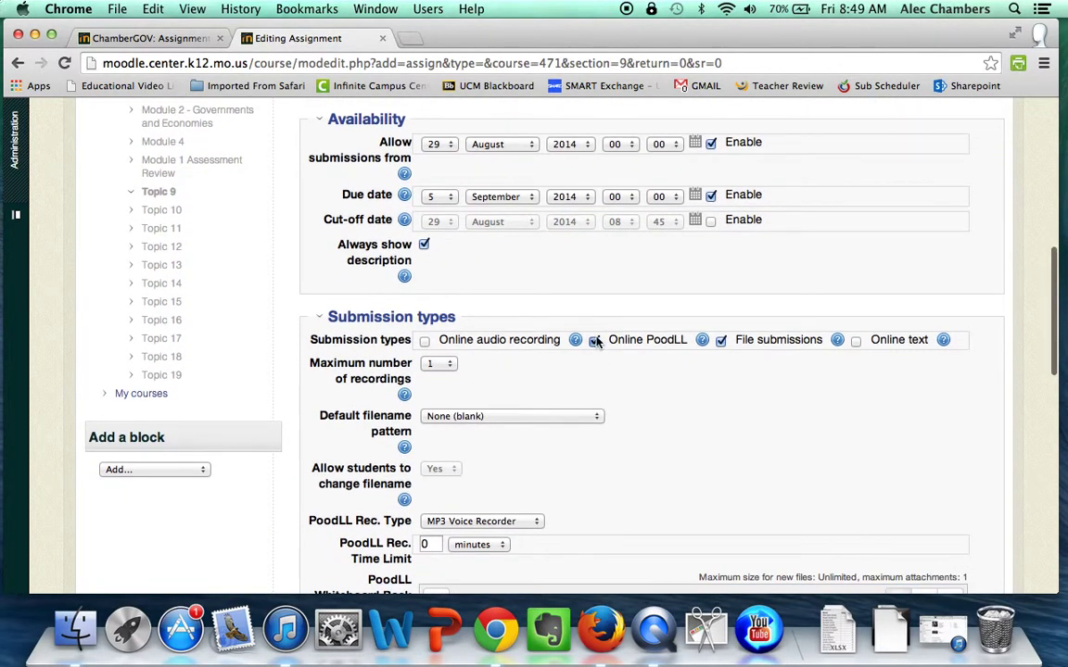
click(594, 340)
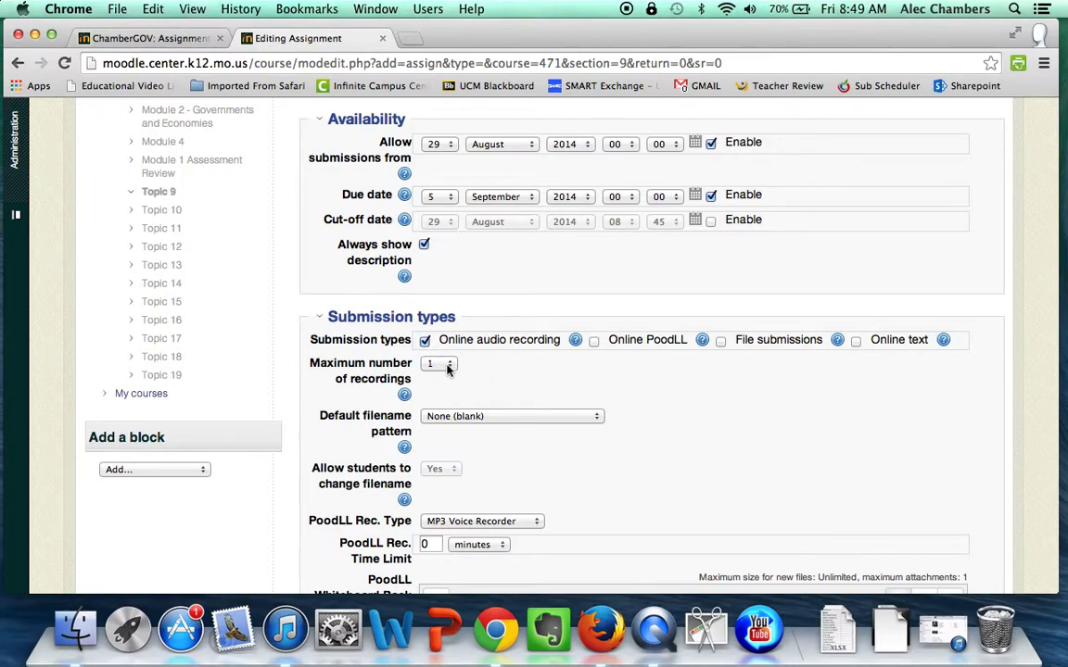
Save the assignment and return to the course
scroll(442, 377, down, 3)
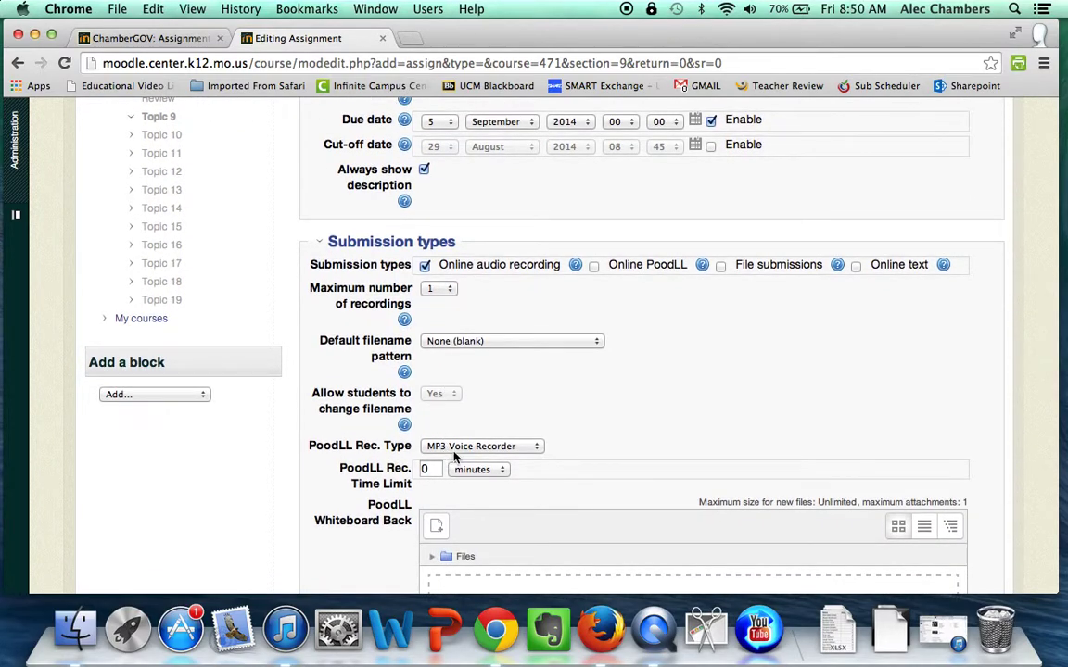
scroll(519, 445, down, 10)
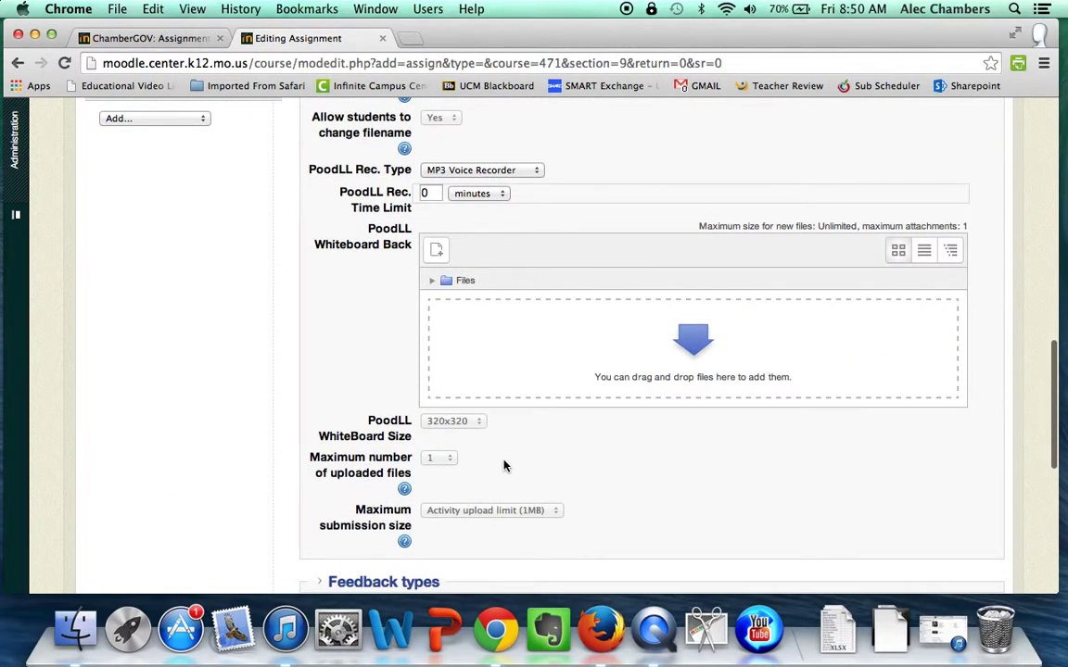
scroll(504, 465, down, 8)
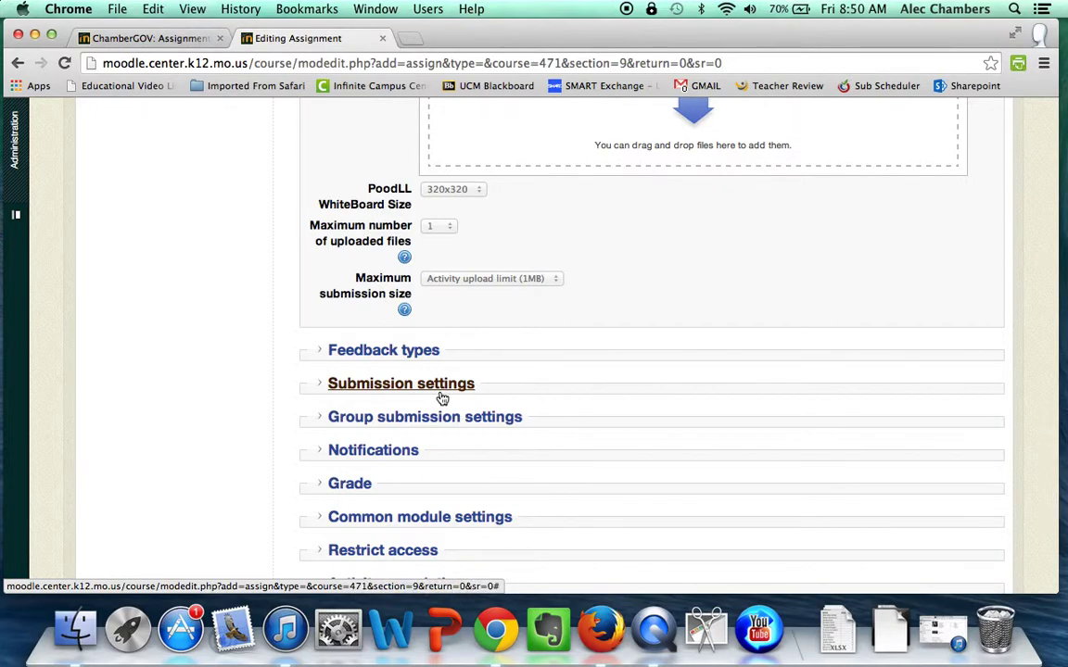
scroll(442, 397, down, 2)
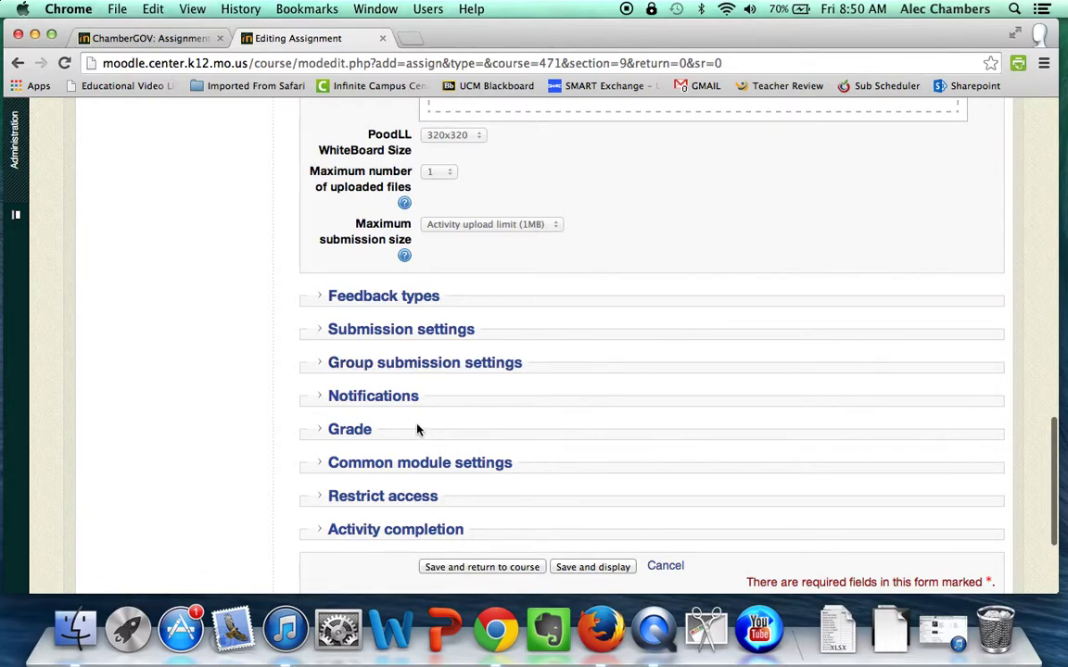
click(463, 569)
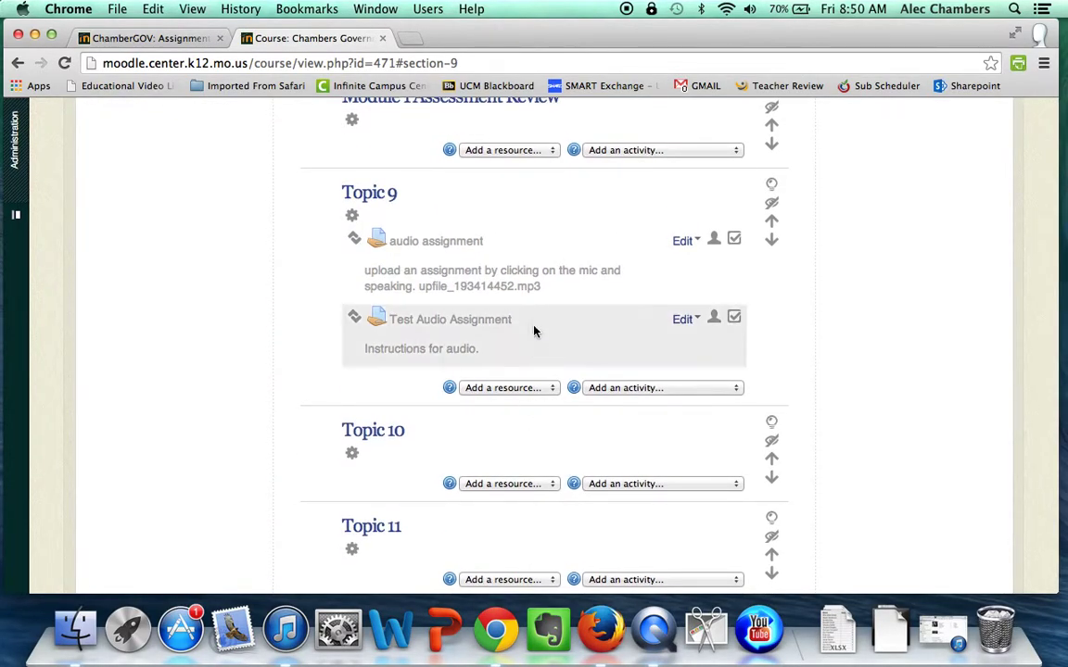
Open Test Audio Assignment, check its No attempt submission status, and choose Add submission
click(498, 321)
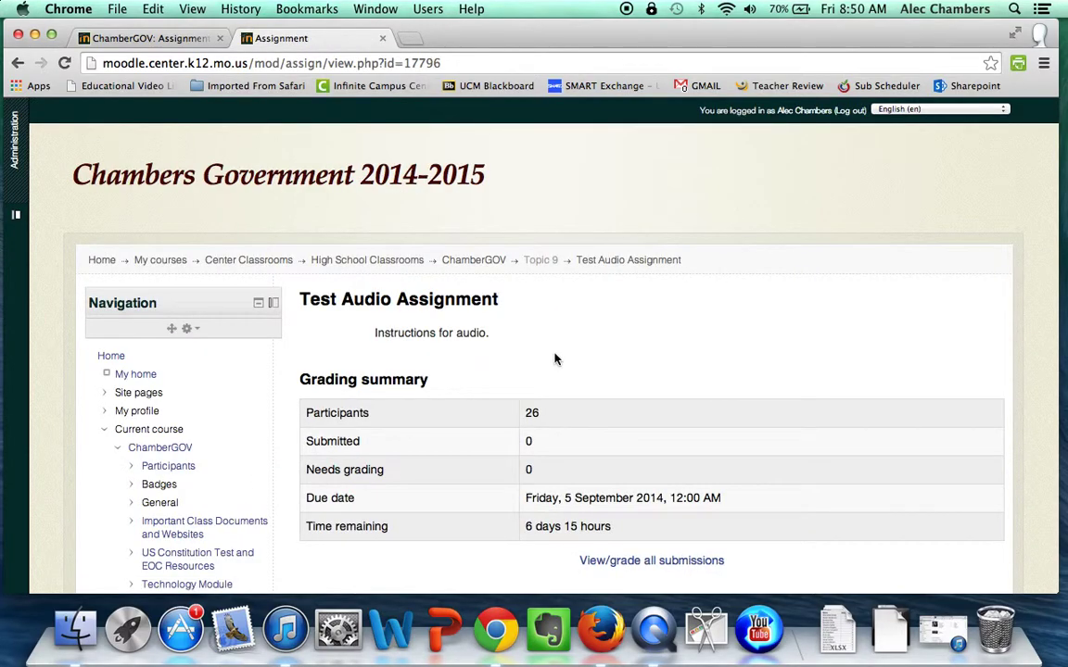
scroll(554, 359, down, 3)
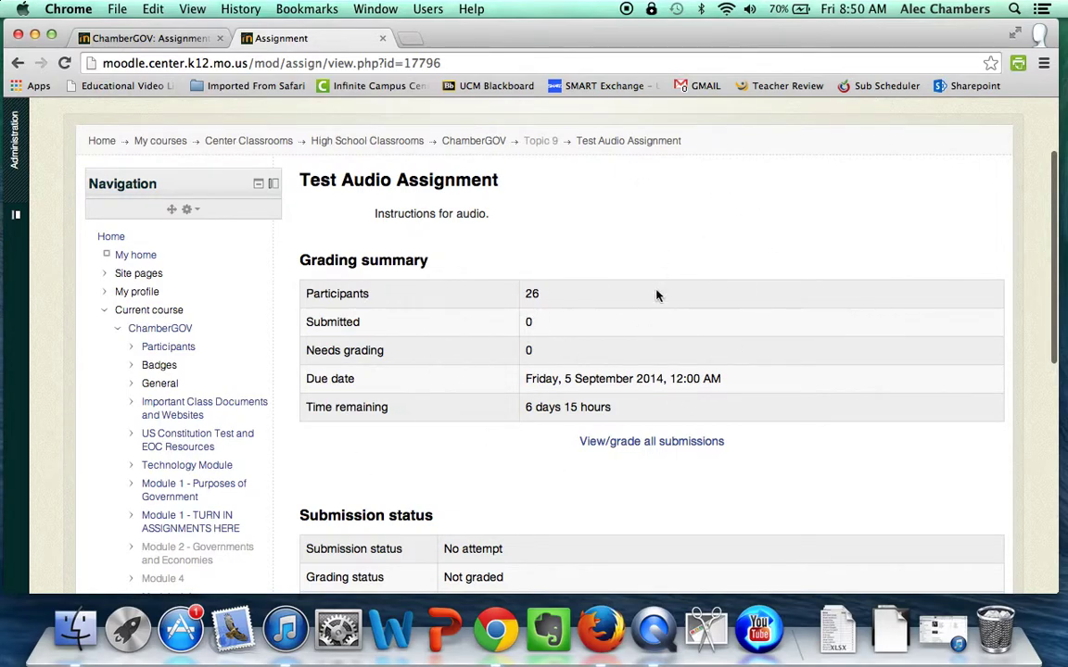
scroll(508, 363, down, 4)
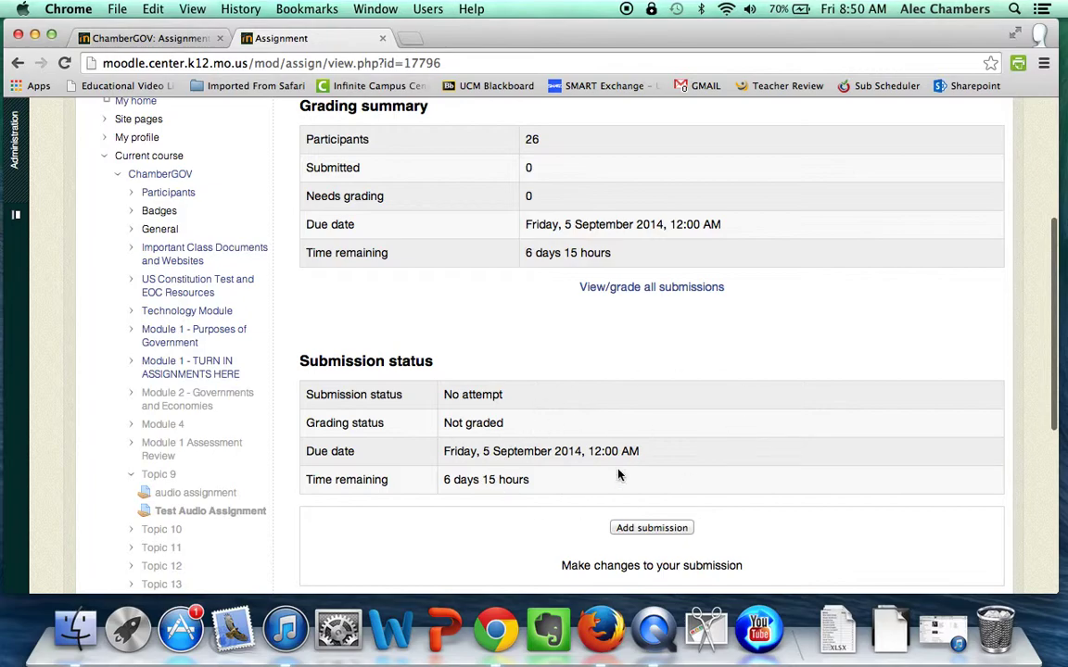
drag(619, 475, 372, 396)
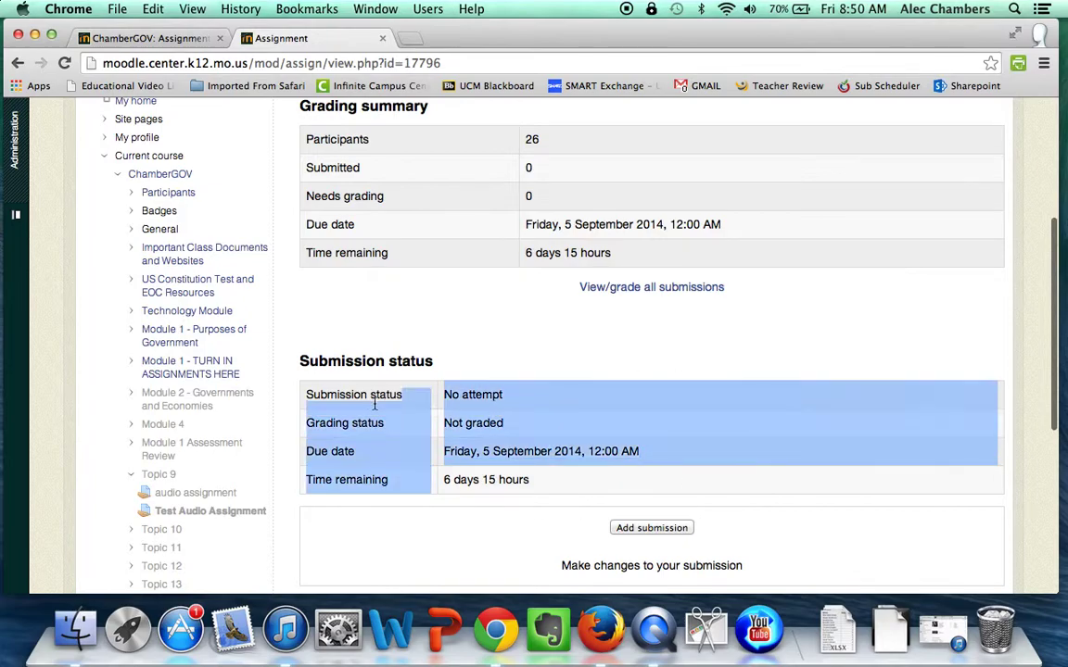
click(448, 410)
scroll(505, 414, down, 2)
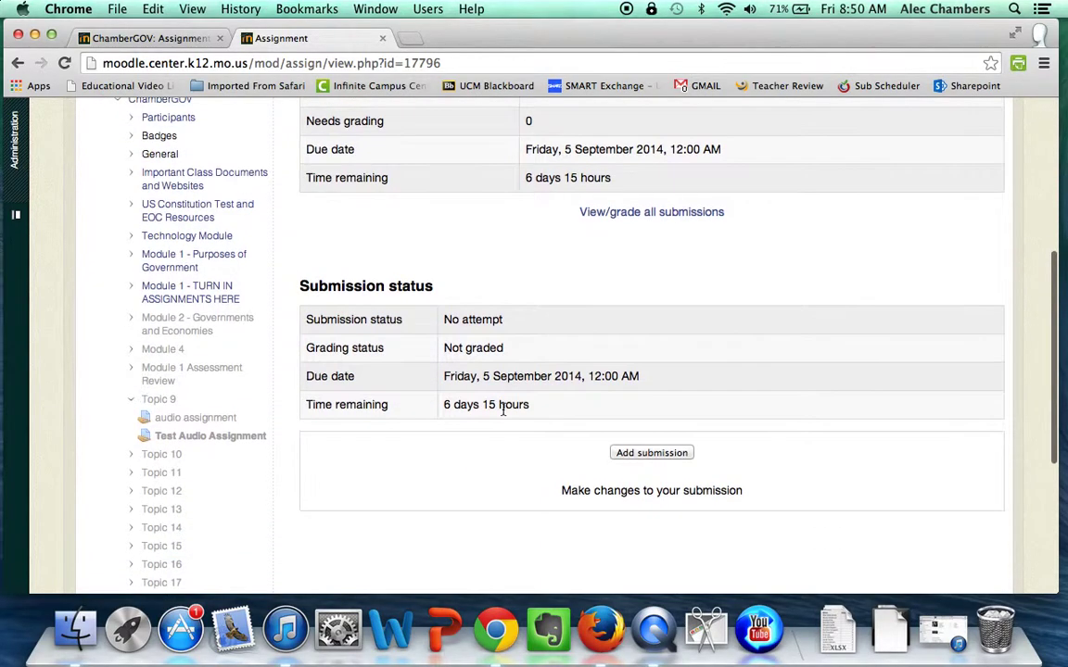
click(673, 457)
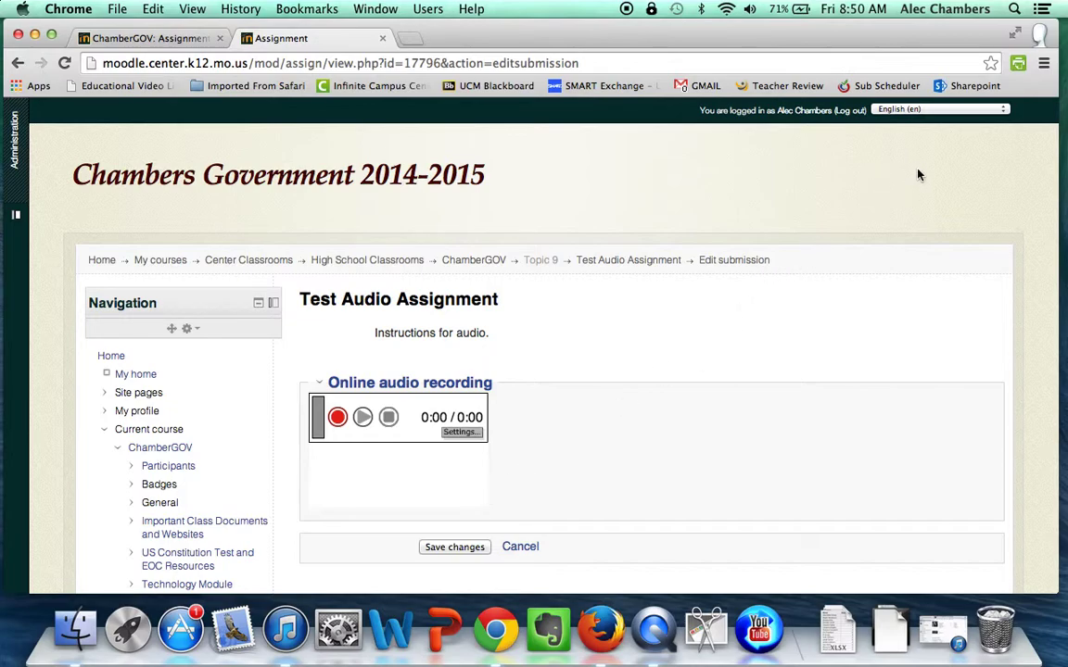
Record a first audio clip and name the recording file 'Assignment'
mouse_move(1013, 7)
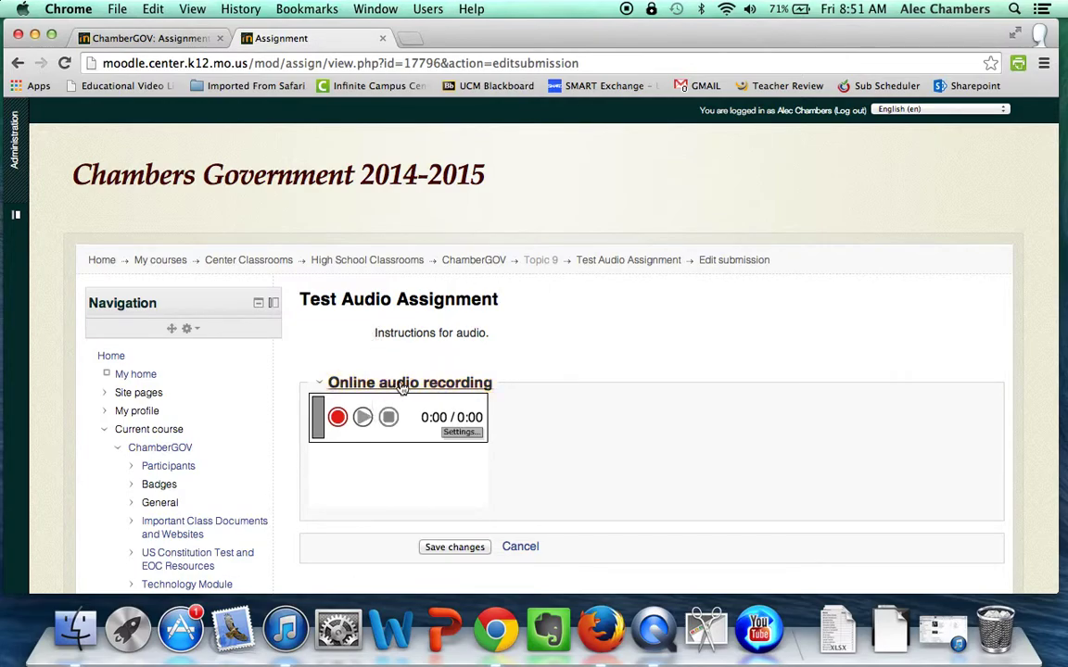
click(337, 418)
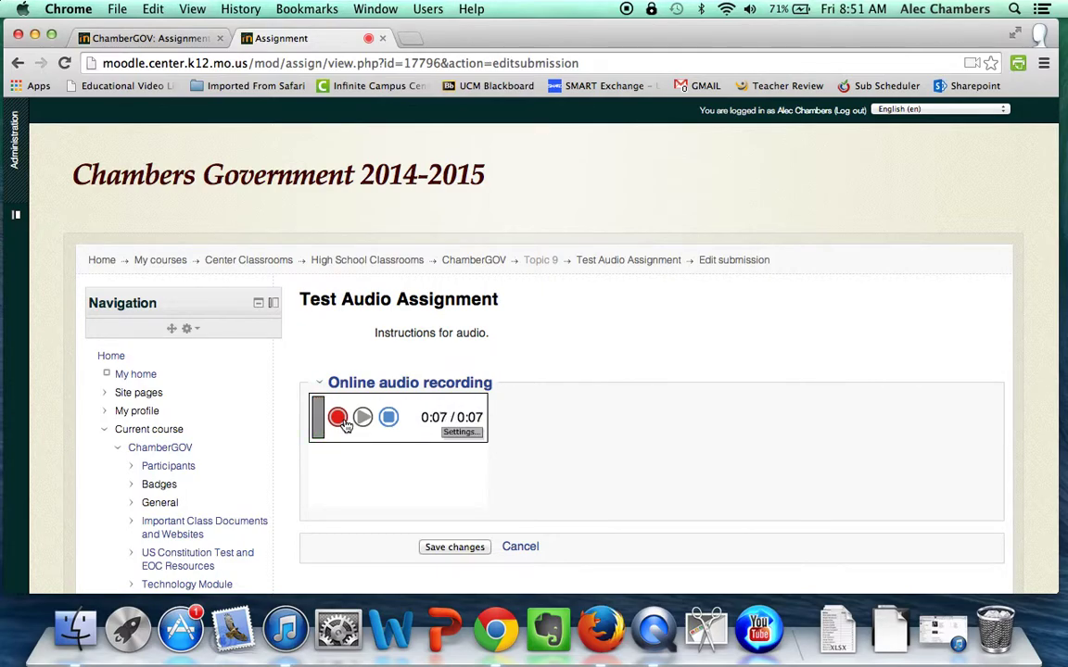
click(388, 418)
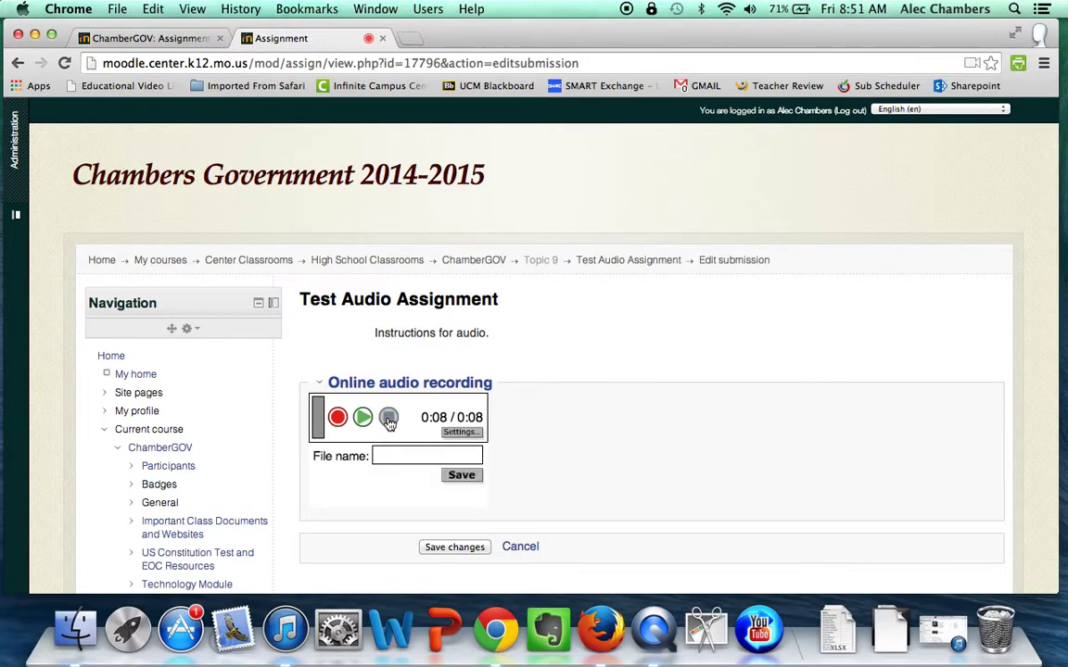
click(428, 456)
text(Chambers_T)
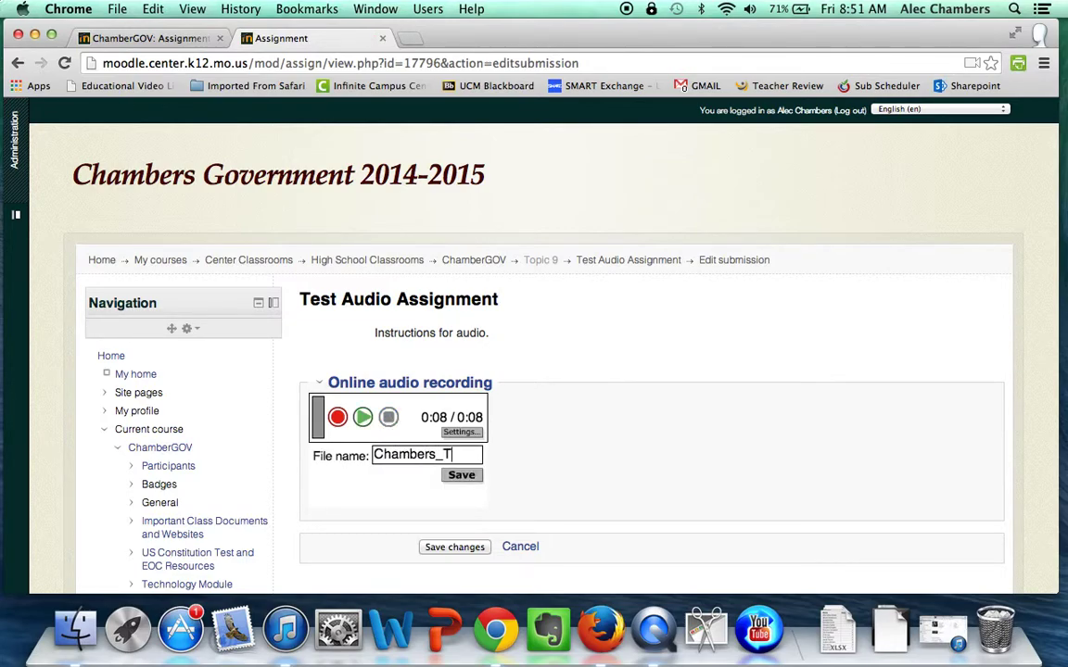
text(est_)
key(super+a)
text(Assignment)
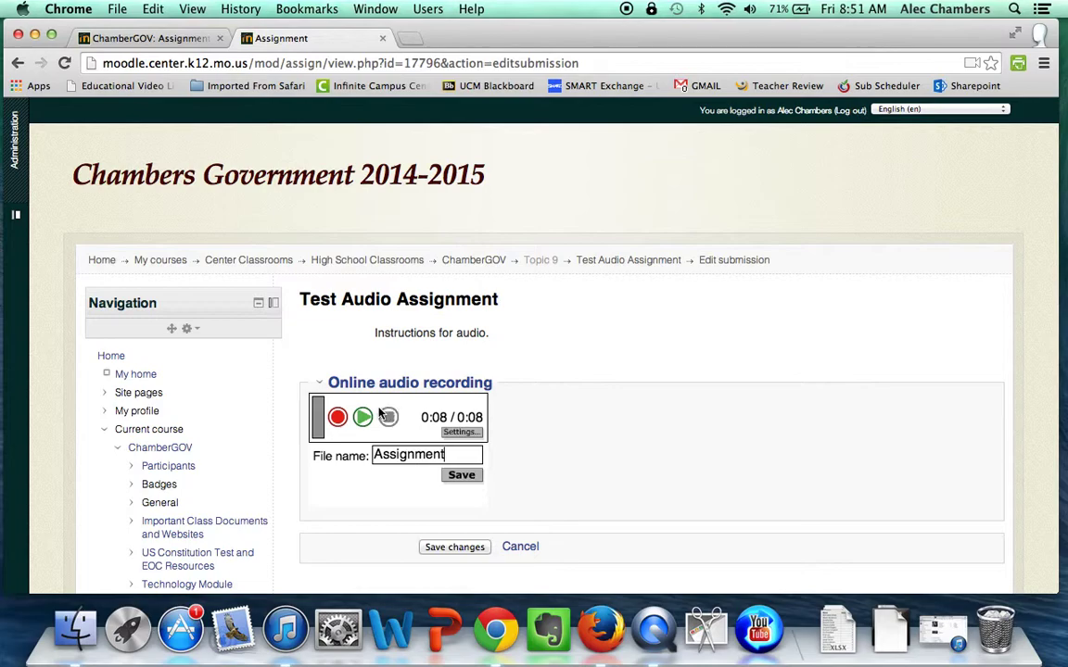
Re-record a five-second audio answer and save it for upload
click(337, 419)
click(393, 424)
click(340, 419)
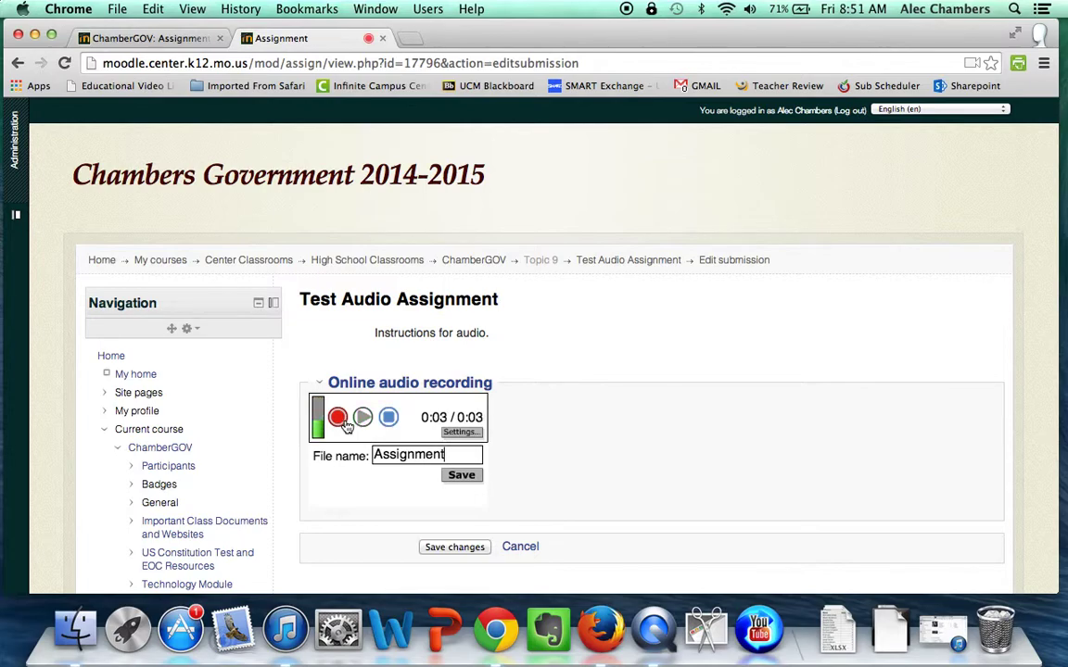
click(389, 419)
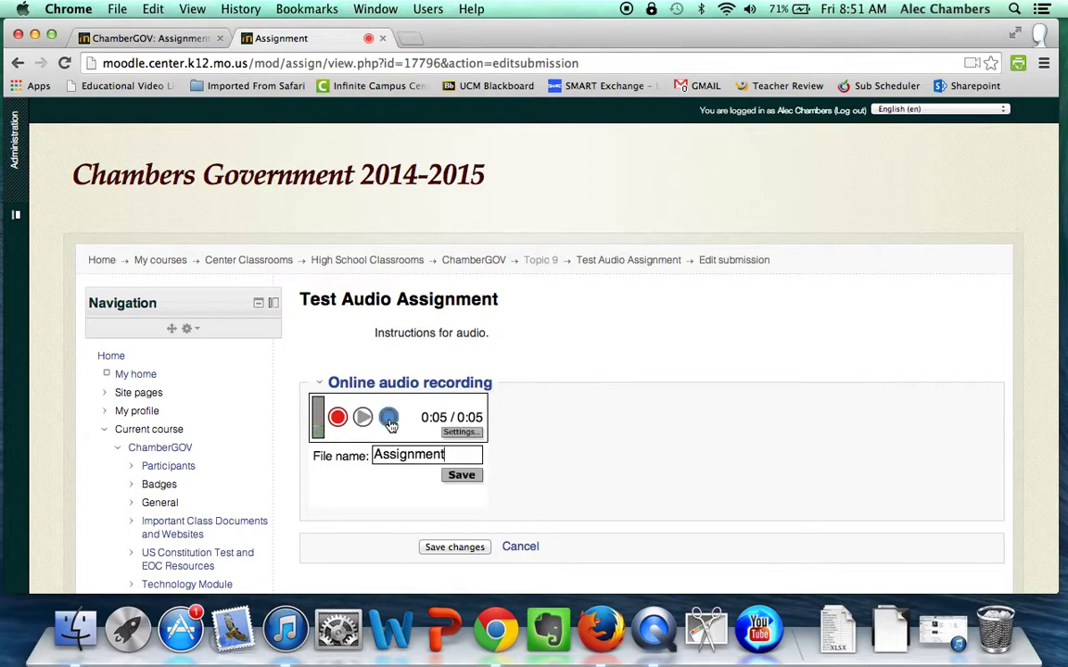
click(462, 476)
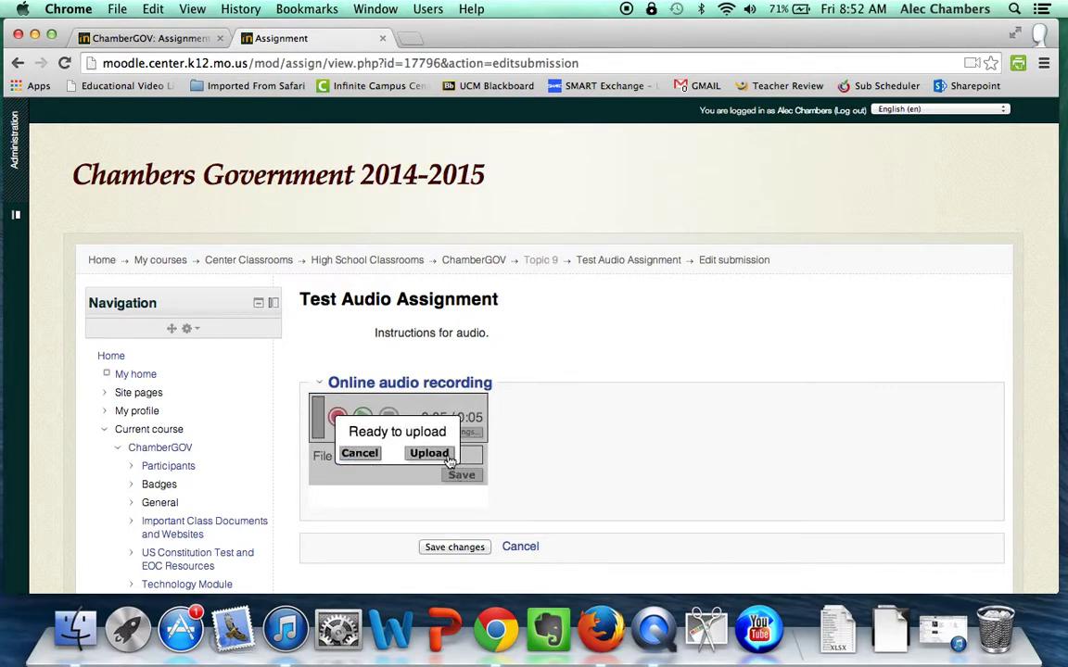
Upload the MP3 recording and save the submission changes
click(430, 455)
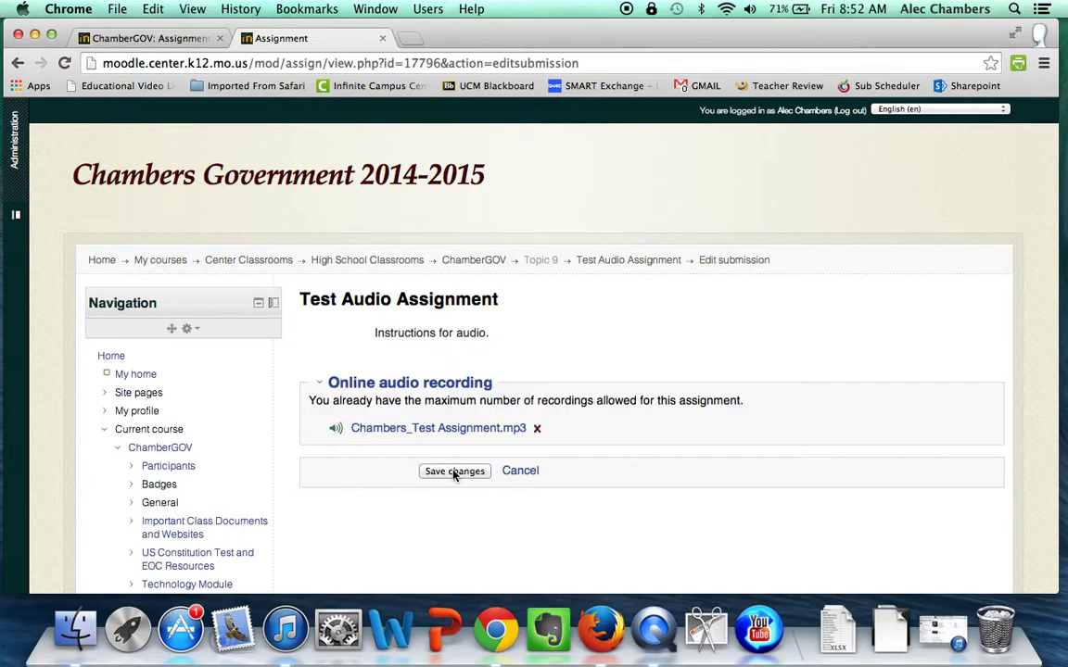
click(454, 472)
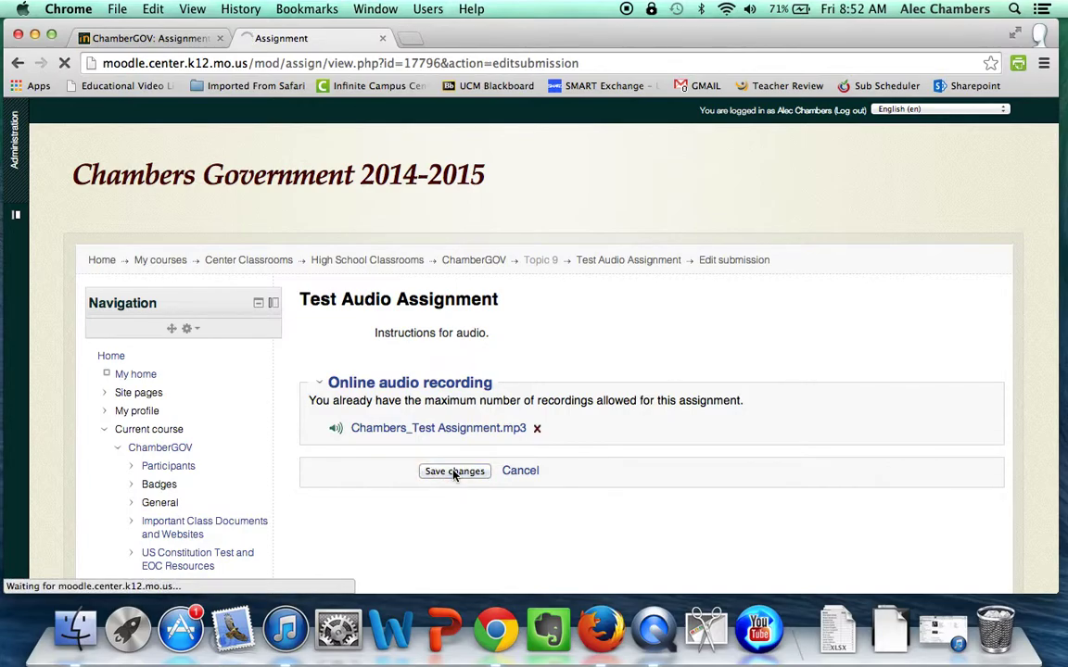